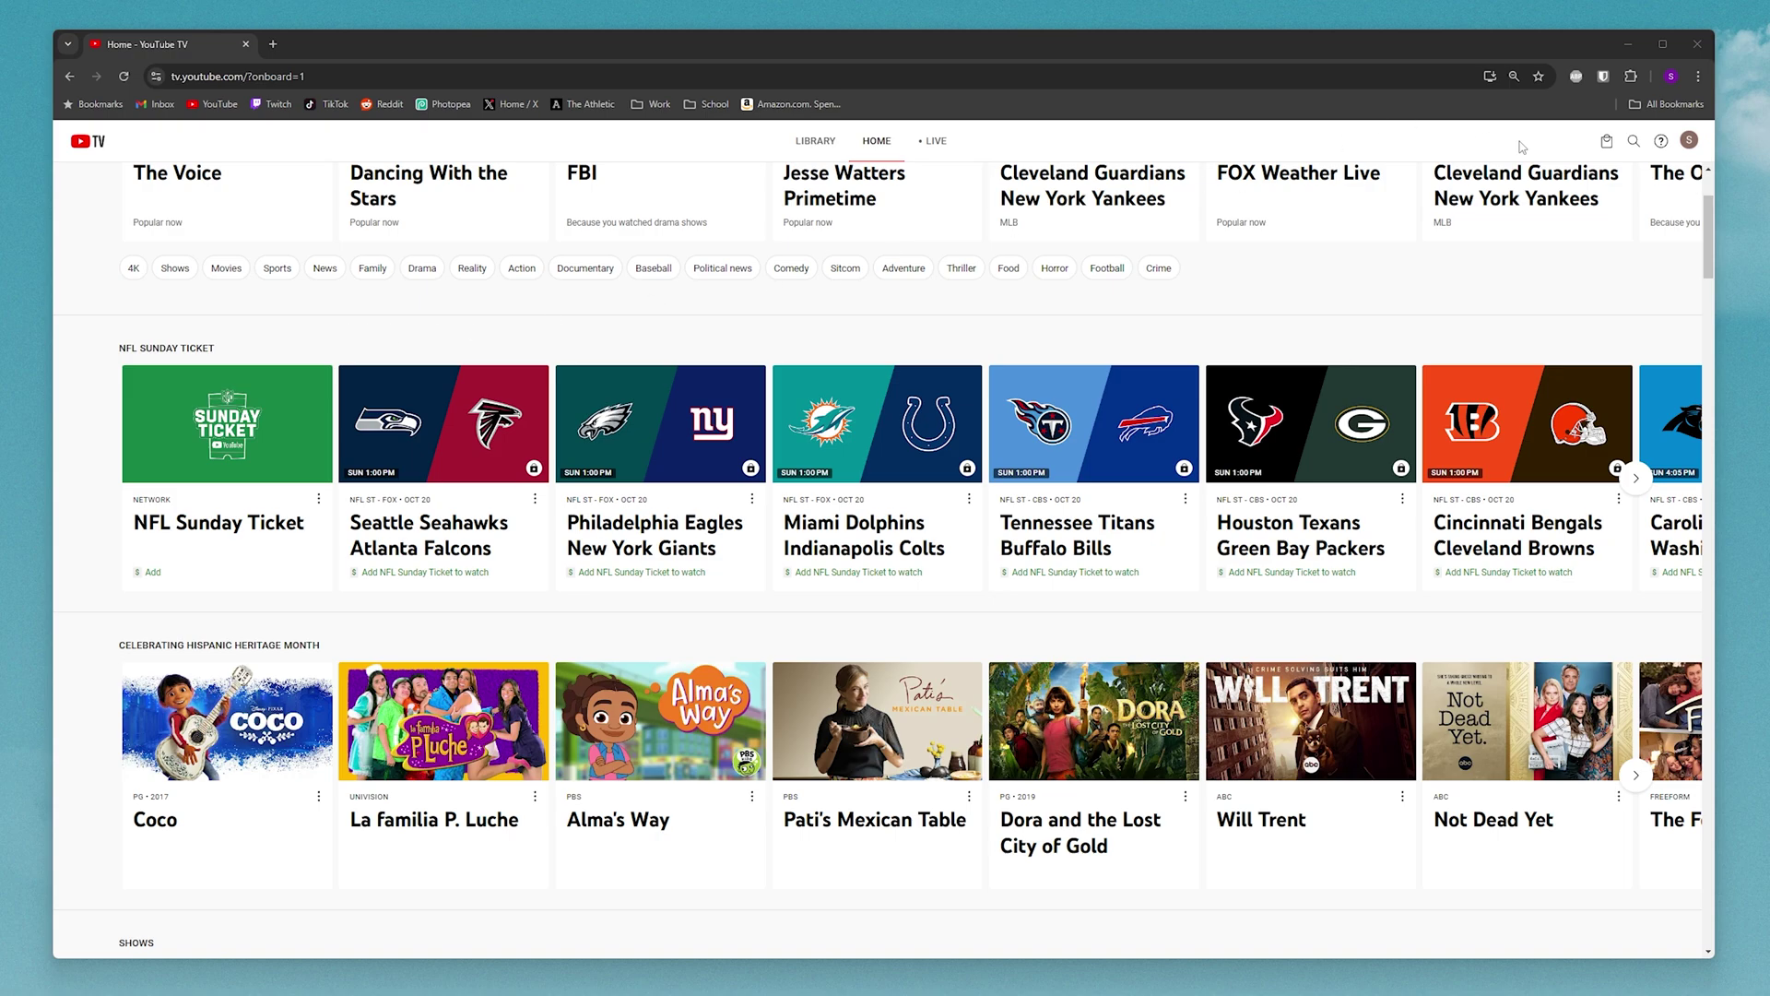
Step: Open YouTube TV settings from the profile avatar menu
click(1691, 141)
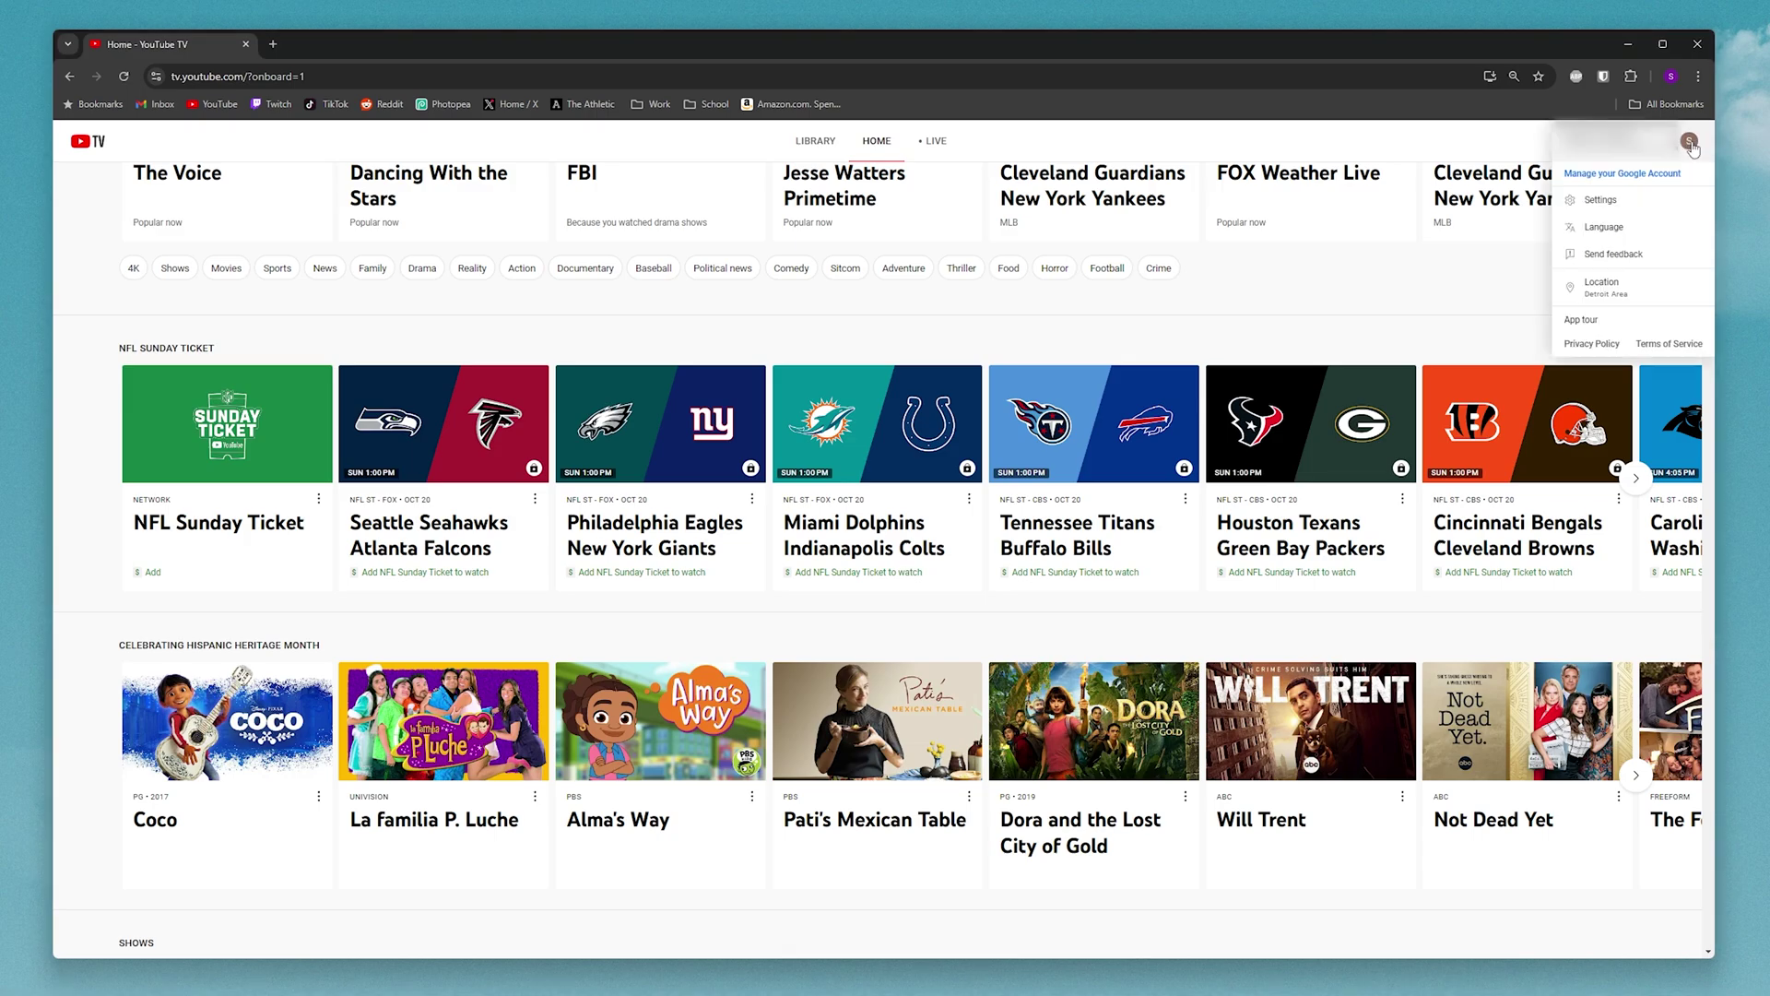
click(1600, 200)
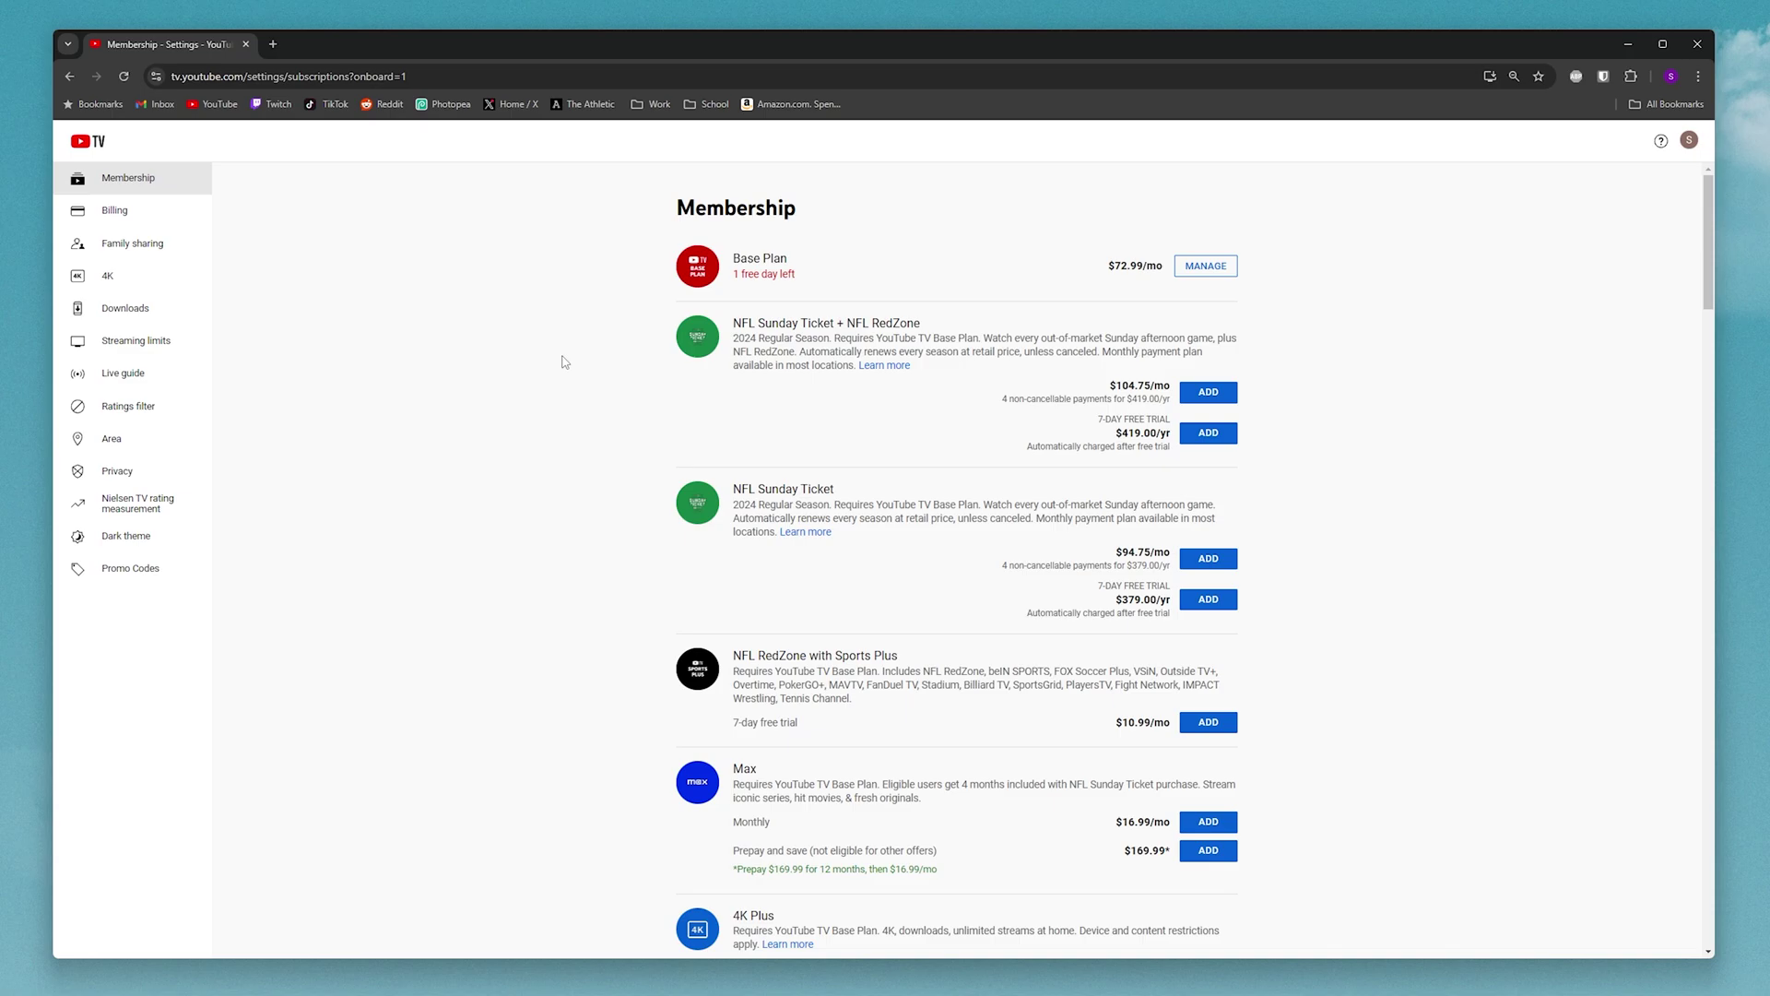
Step: From Billing settings, update YouTube TV's payment details in Google Payments
click(115, 212)
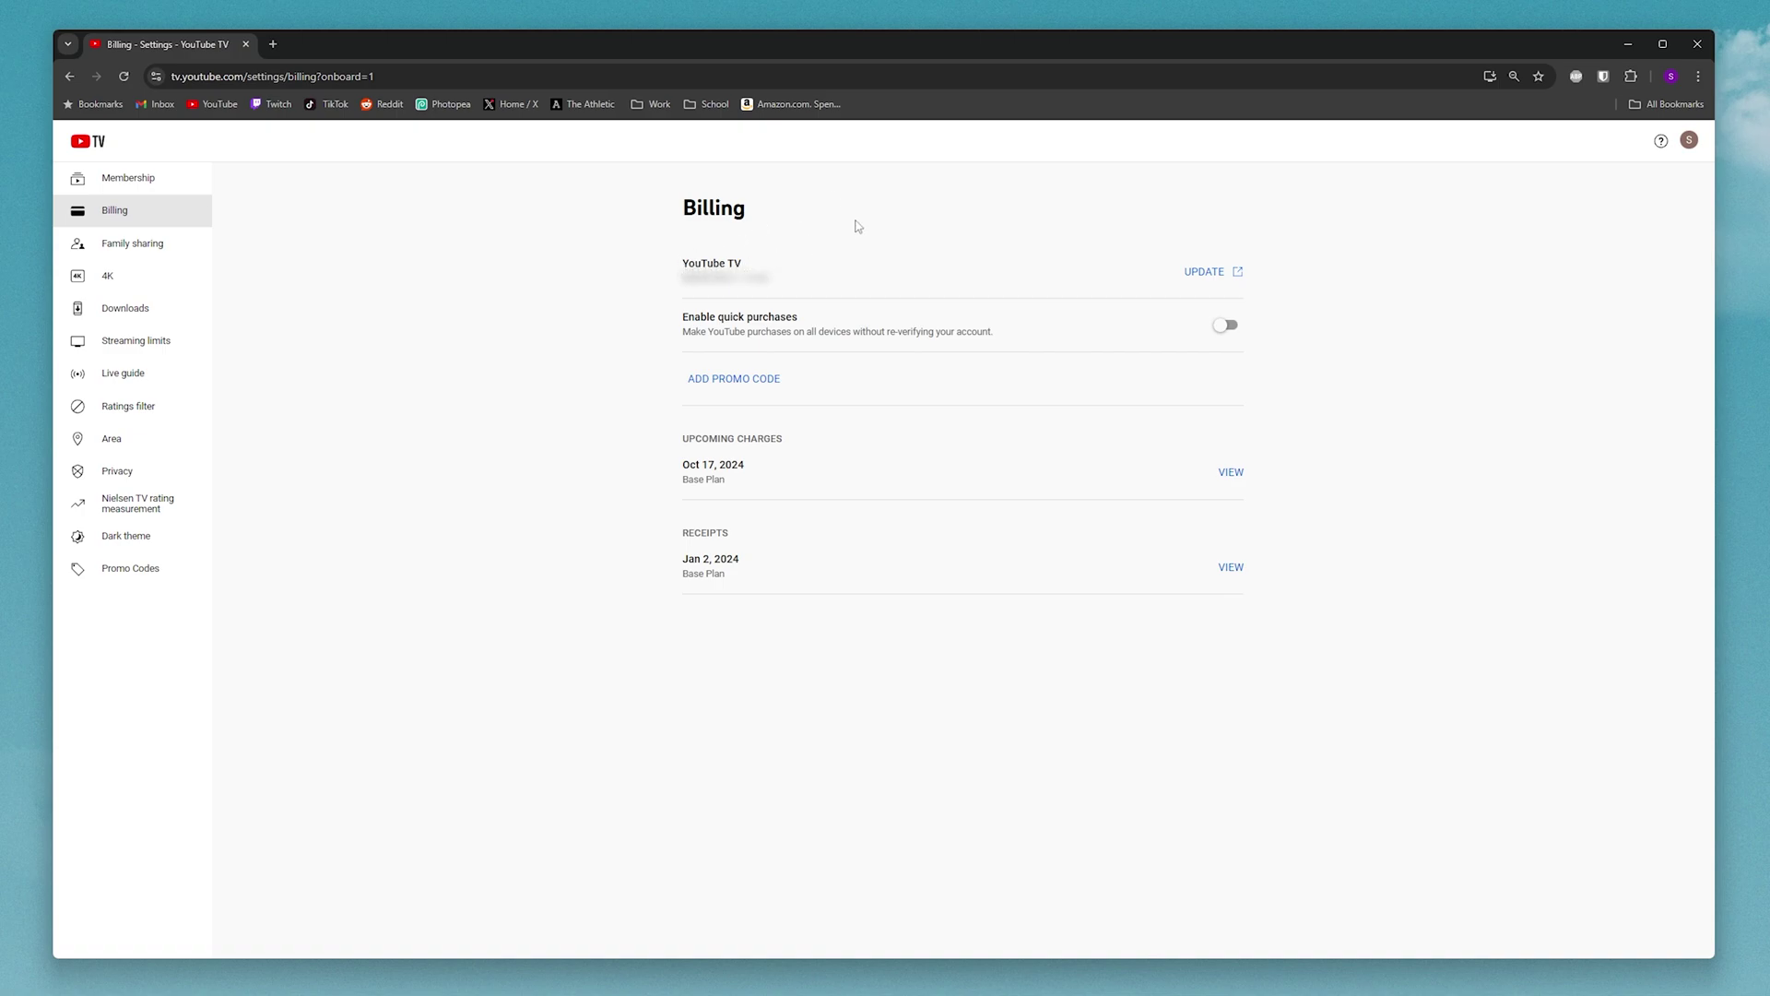
click(1200, 272)
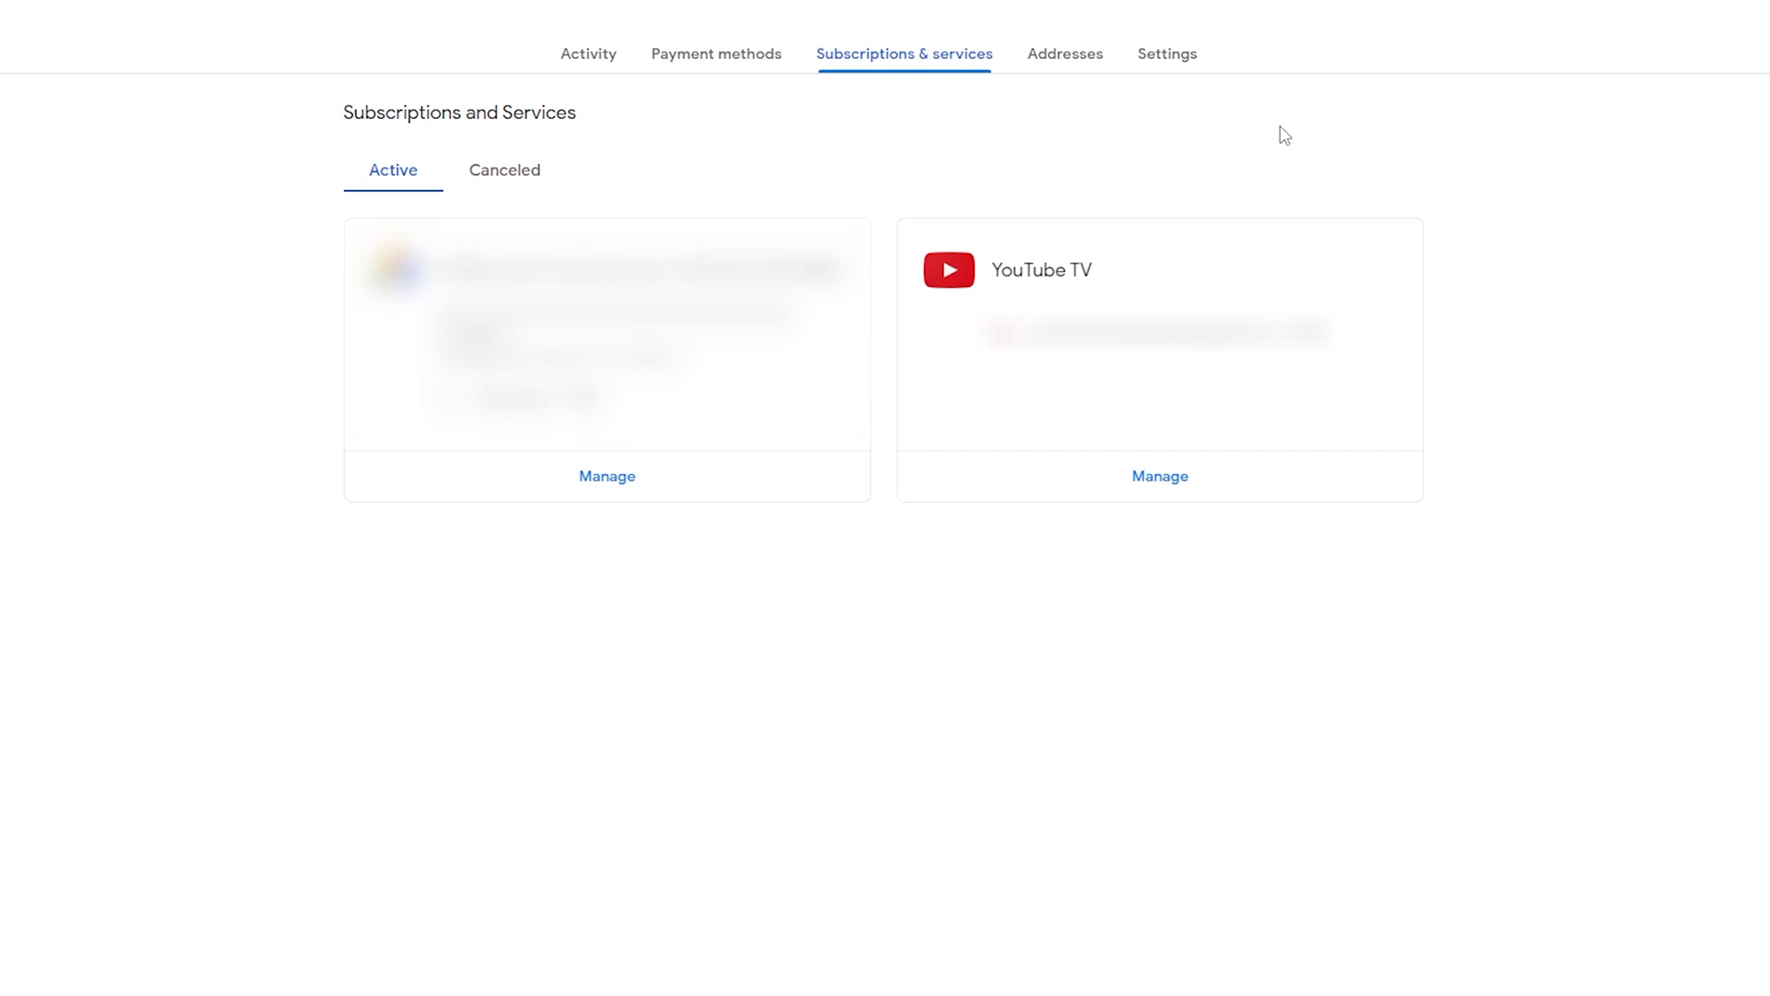
Step: Manage the YouTube TV subscription card to view its status, transactions and payment method
drag(990, 270, 1057, 270)
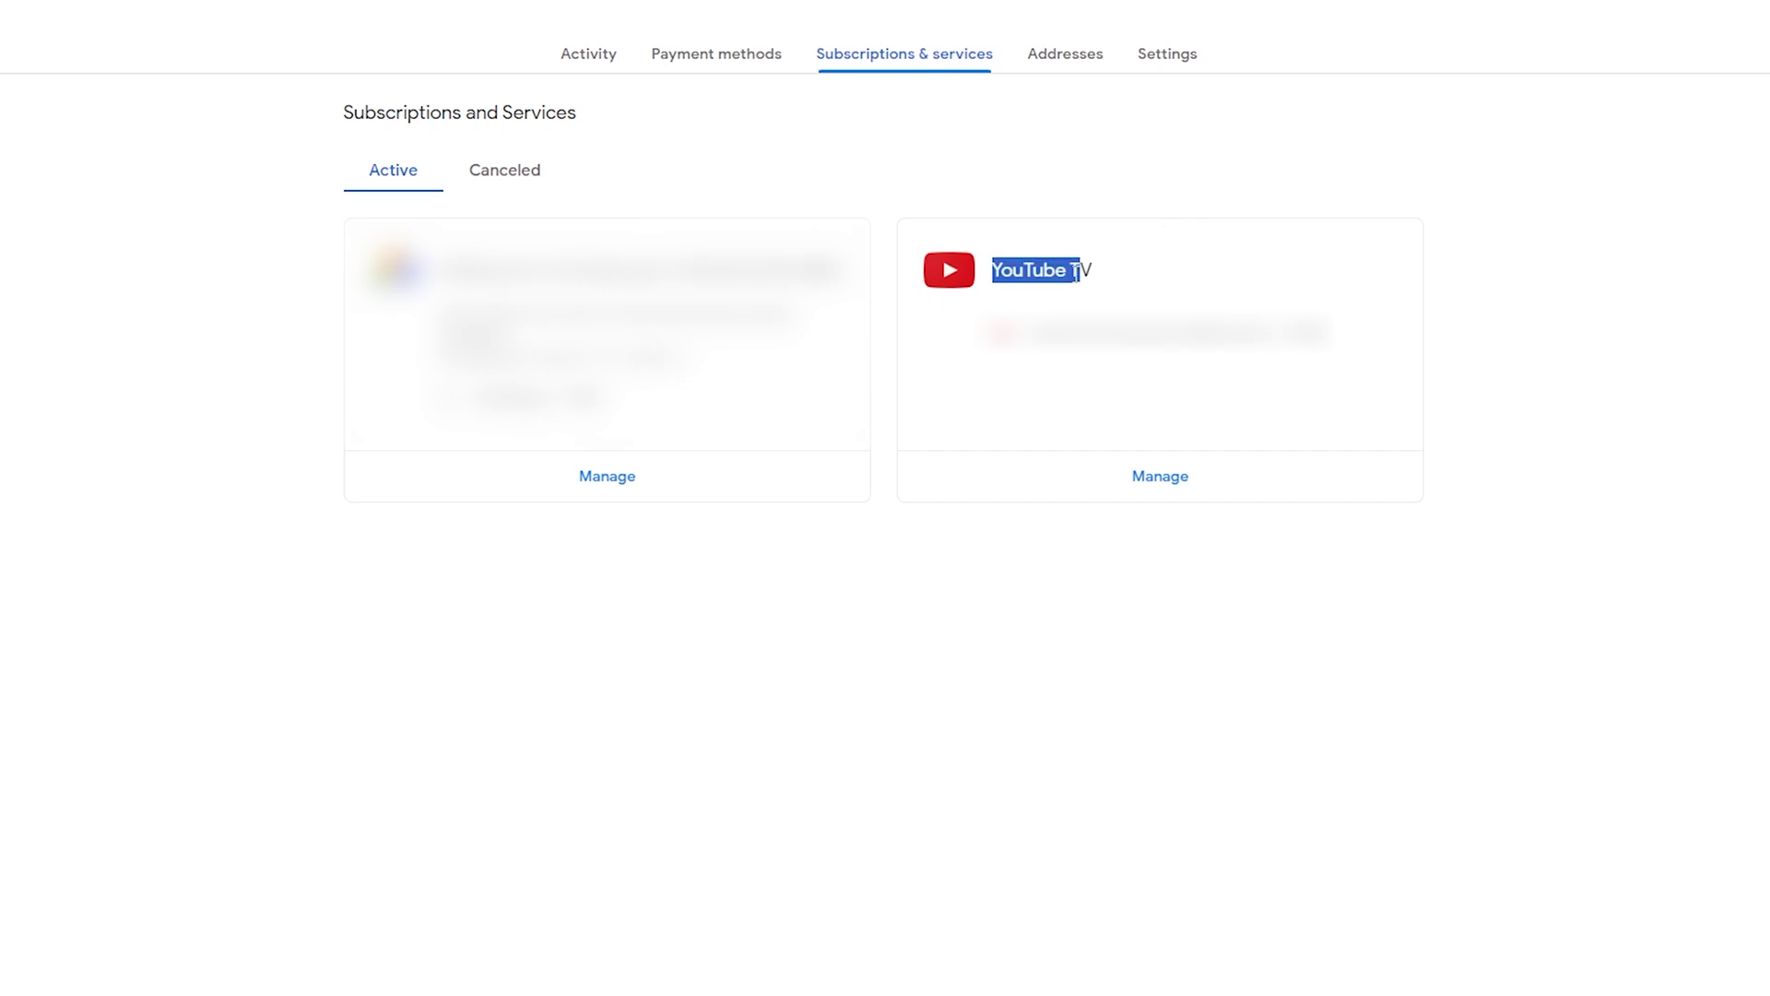
click(1103, 281)
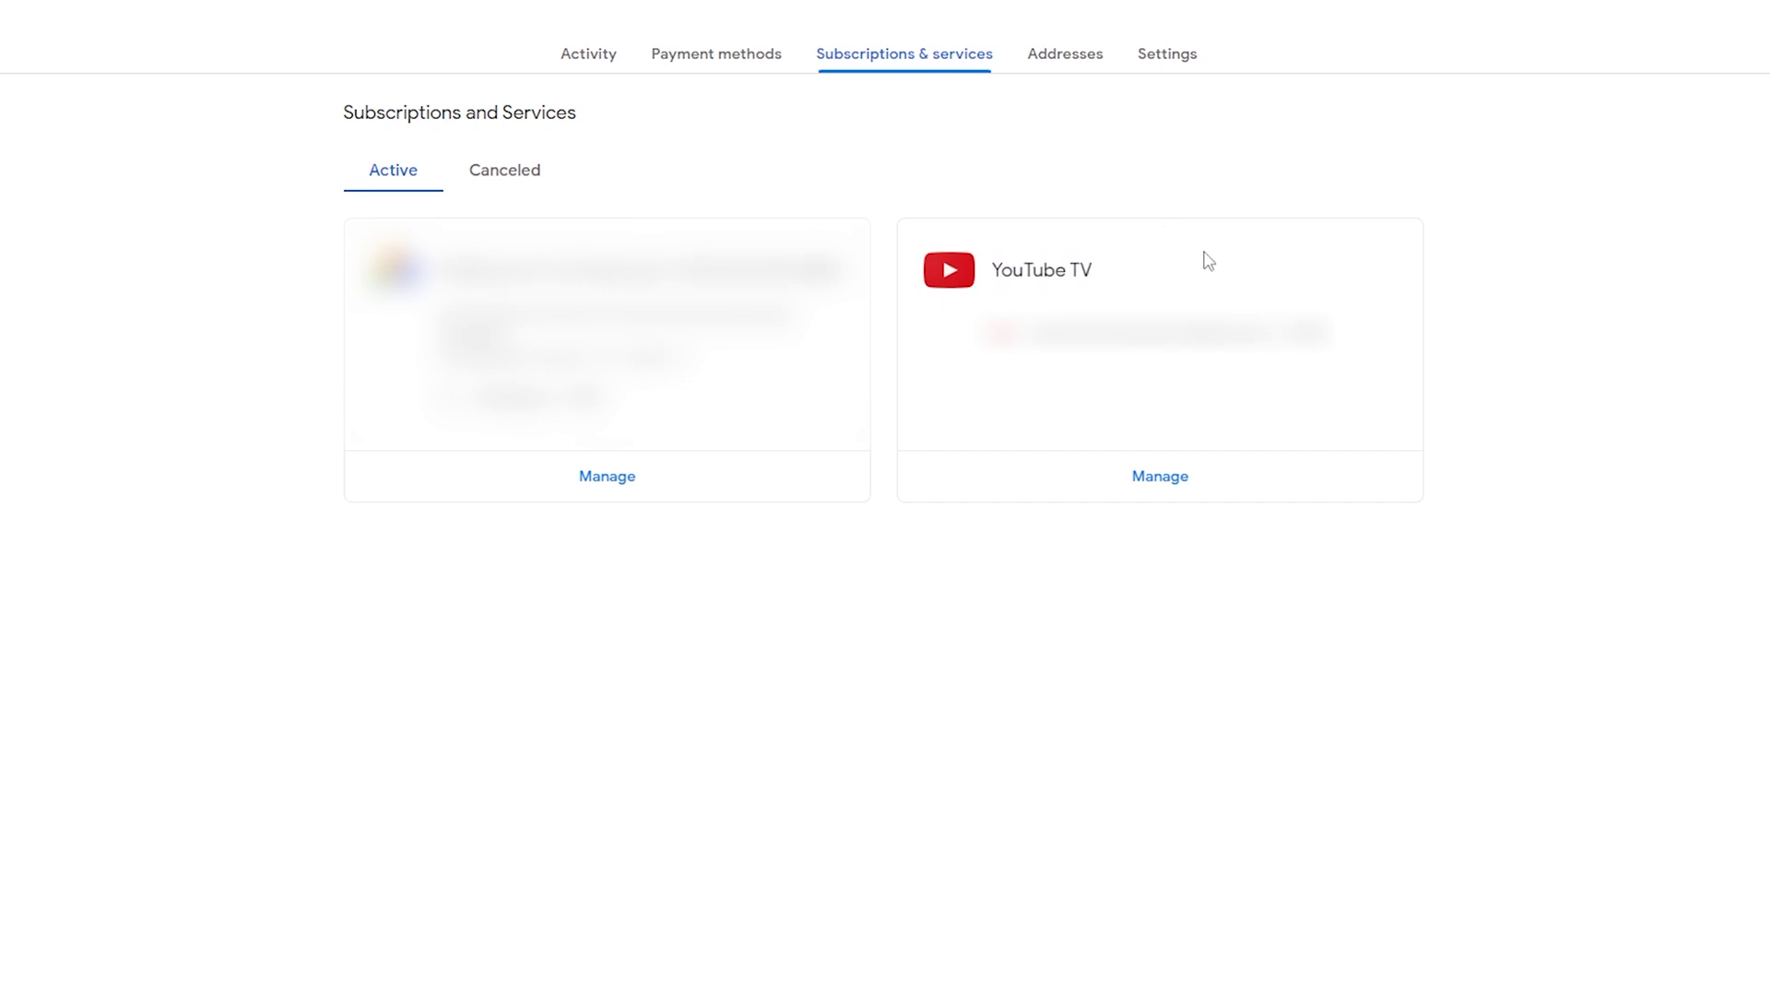
click(1149, 482)
drag(1080, 374, 923, 373)
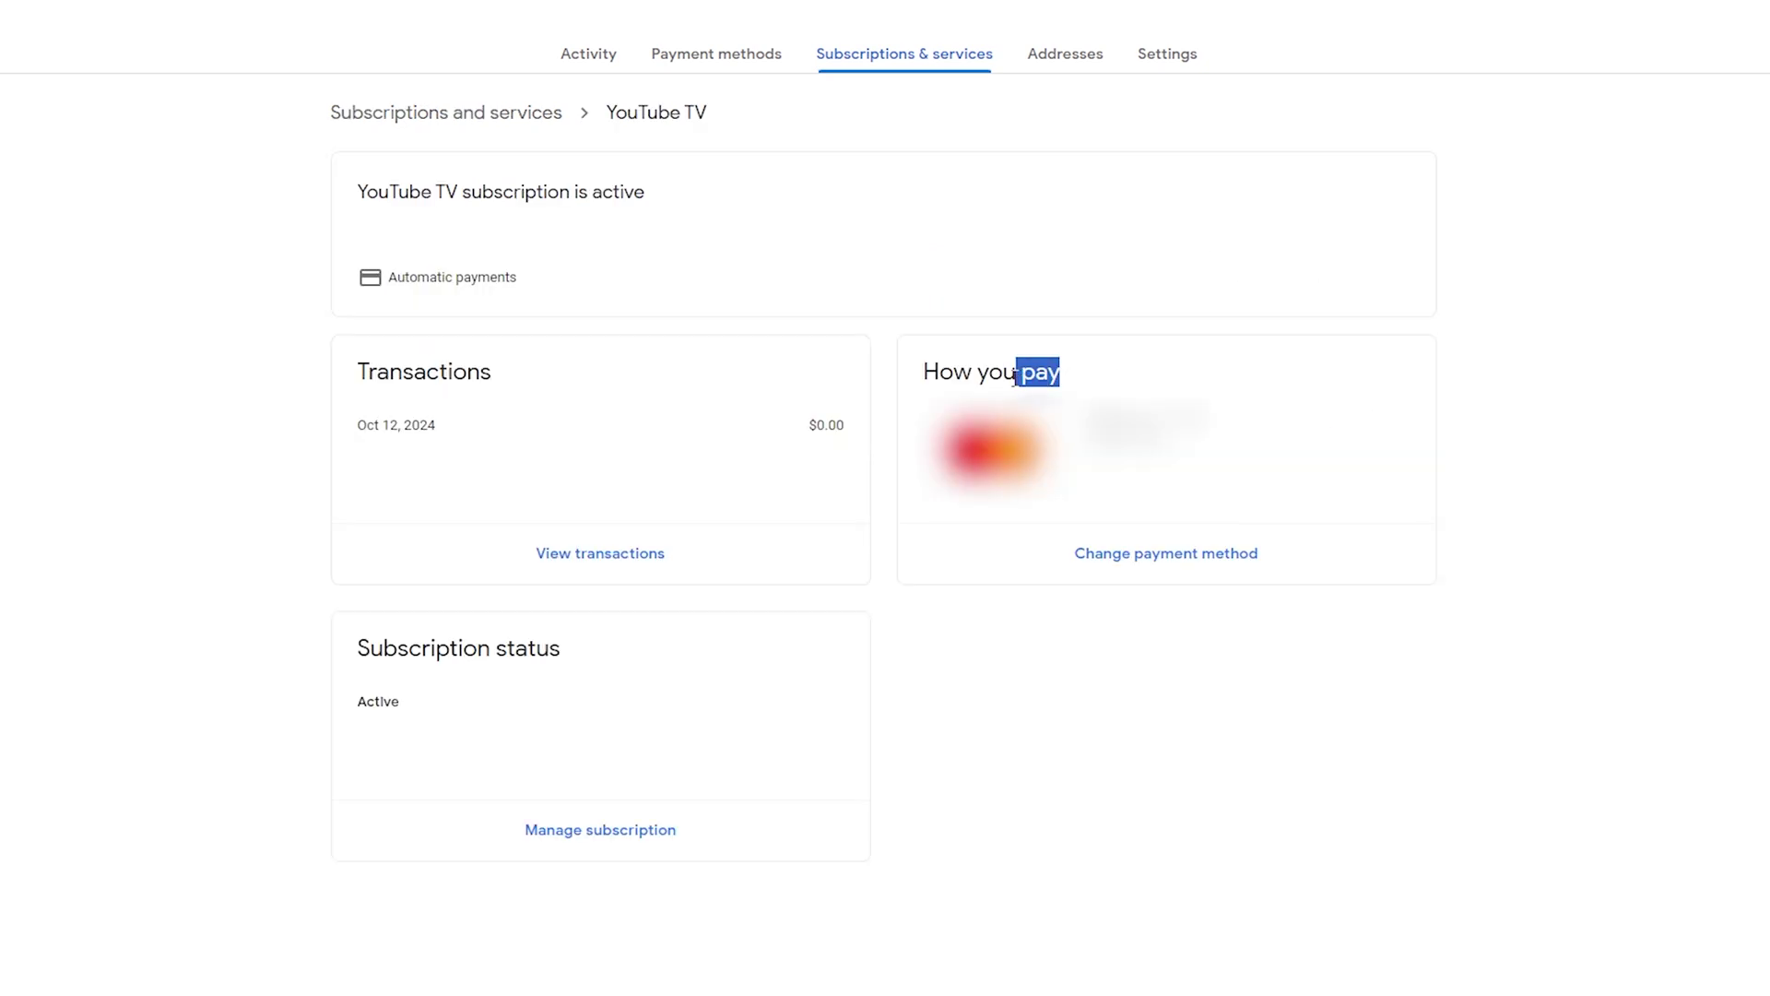
click(1453, 451)
Step: Choose Change payment method in the How you pay card
click(1190, 560)
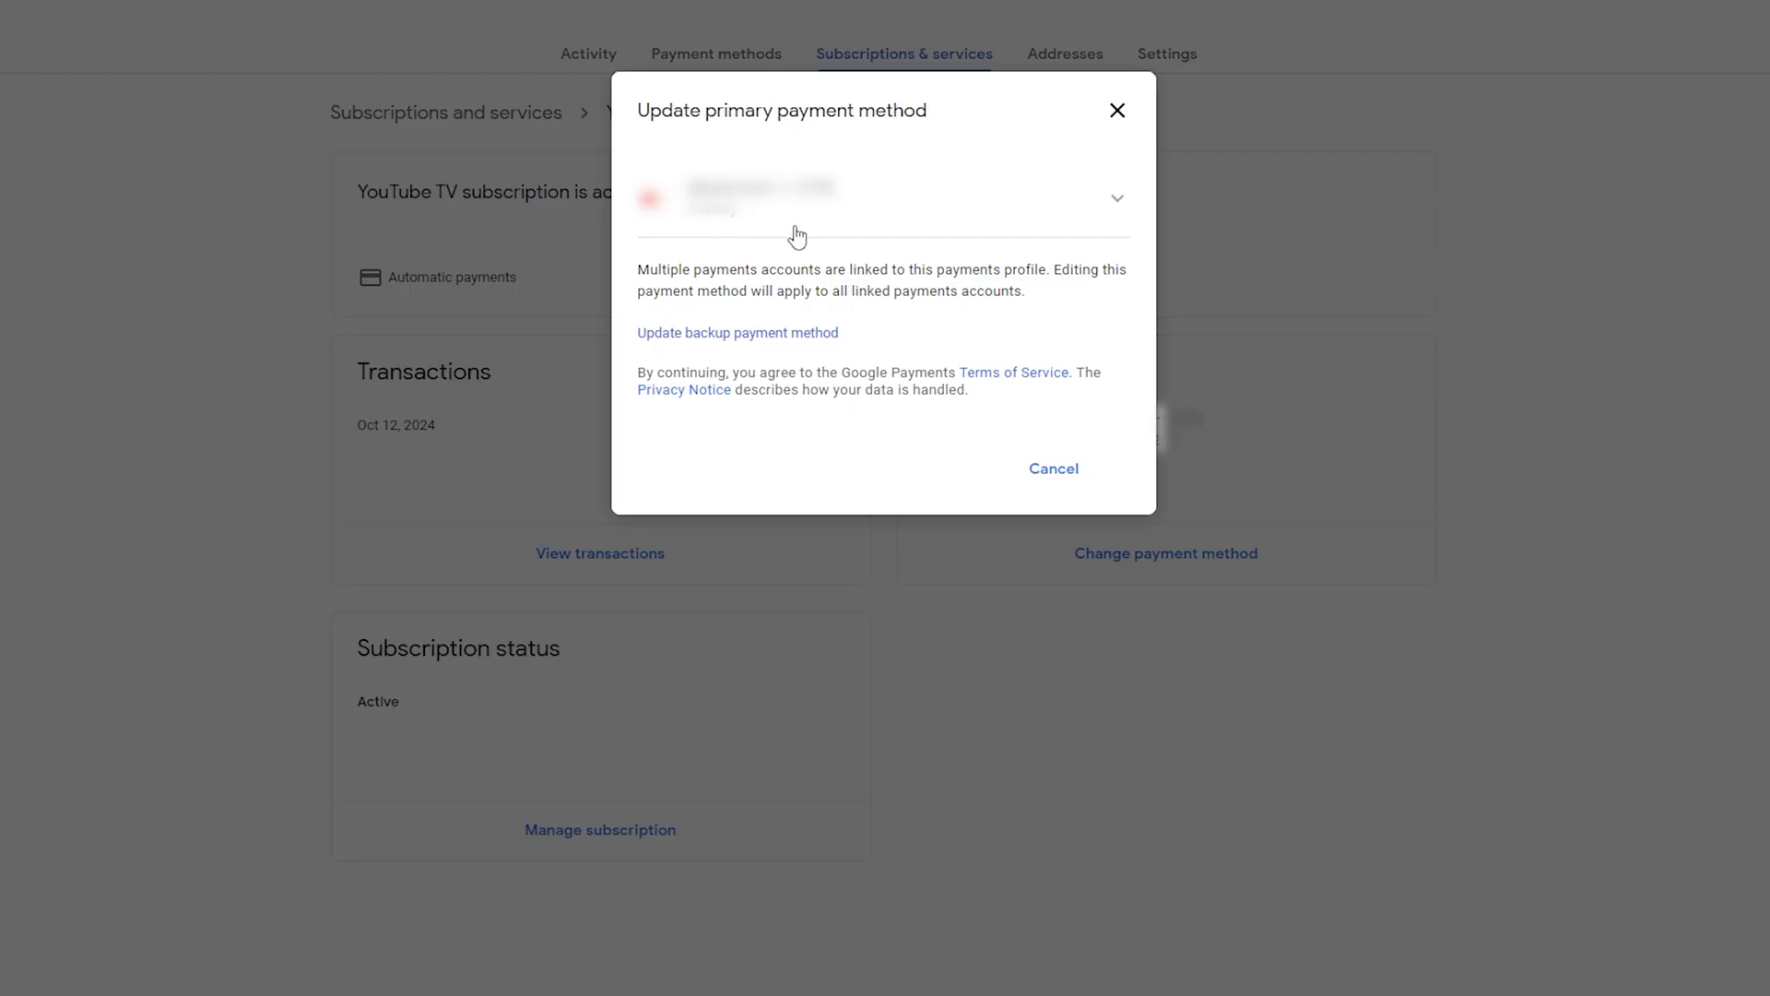